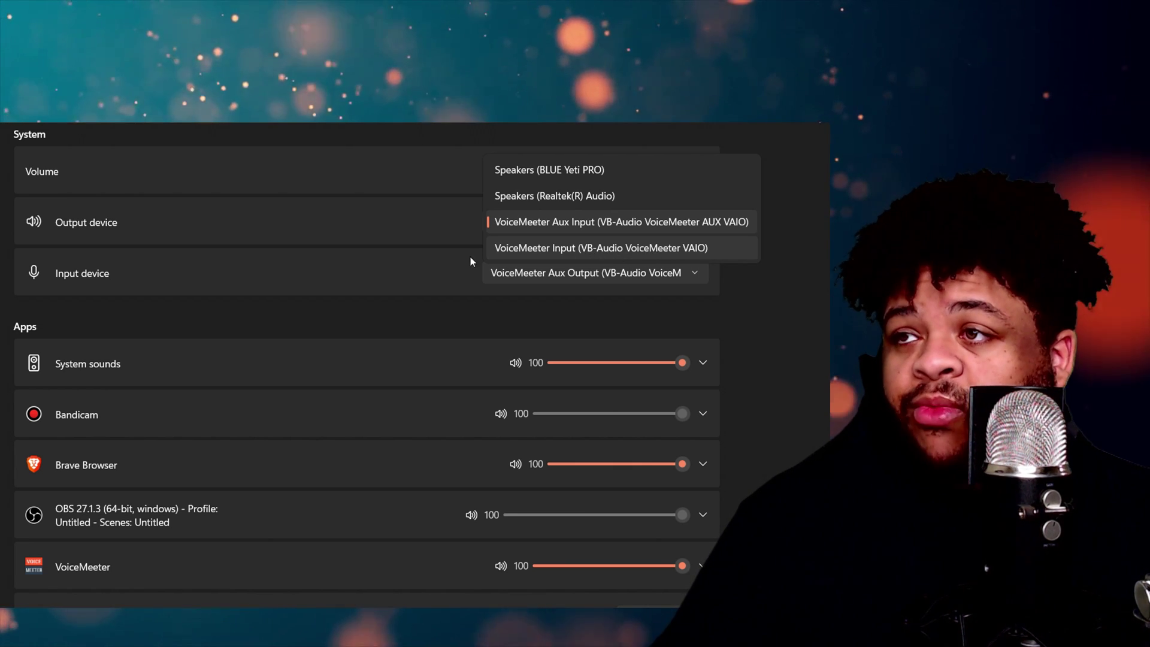
# Review the available system output and input devices in the Windows volume mixer without changing the selected VoiceMeeter Aux devices
pyautogui.click(404, 272)
pyautogui.click(514, 234)
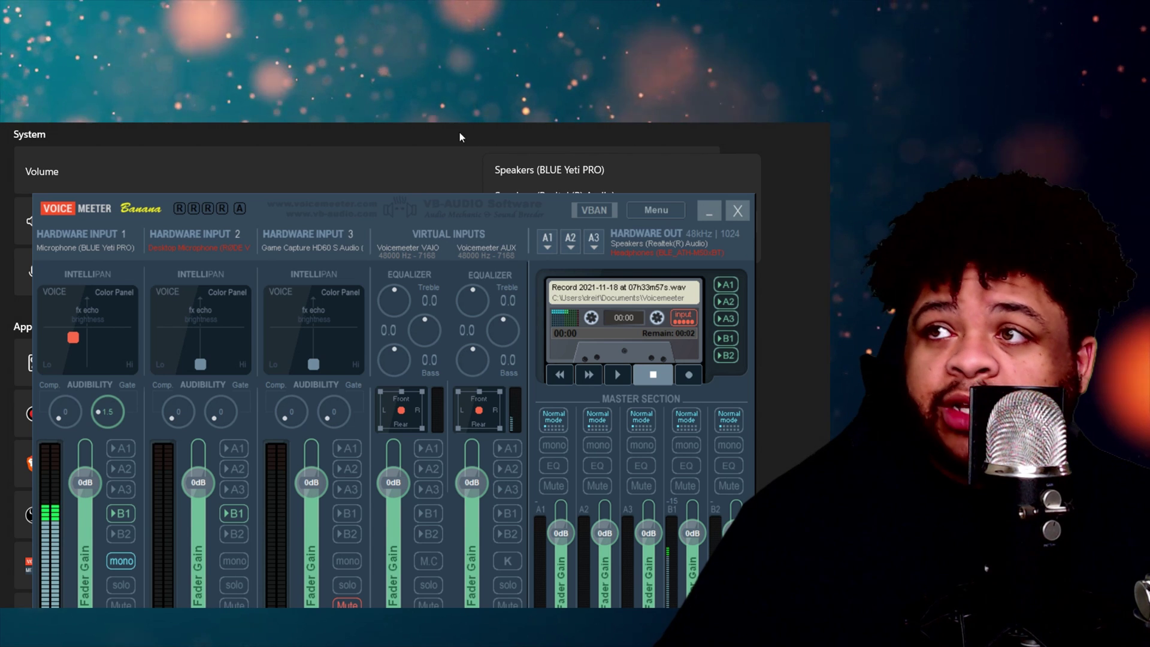
pyautogui.click(419, 165)
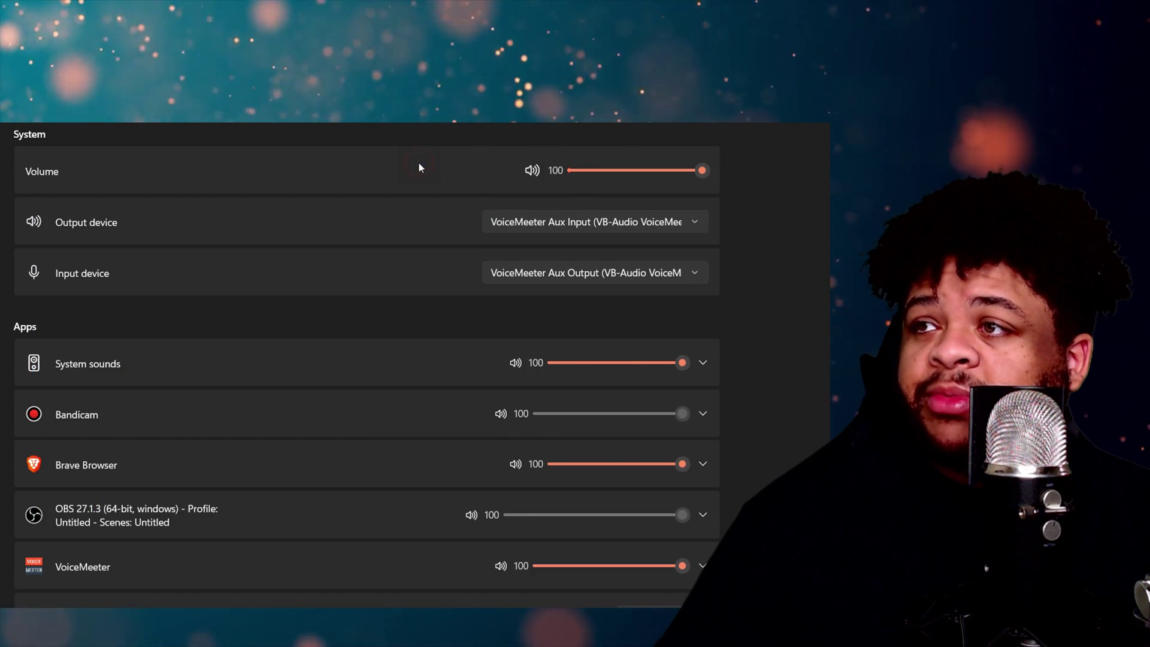
pyautogui.click(601, 275)
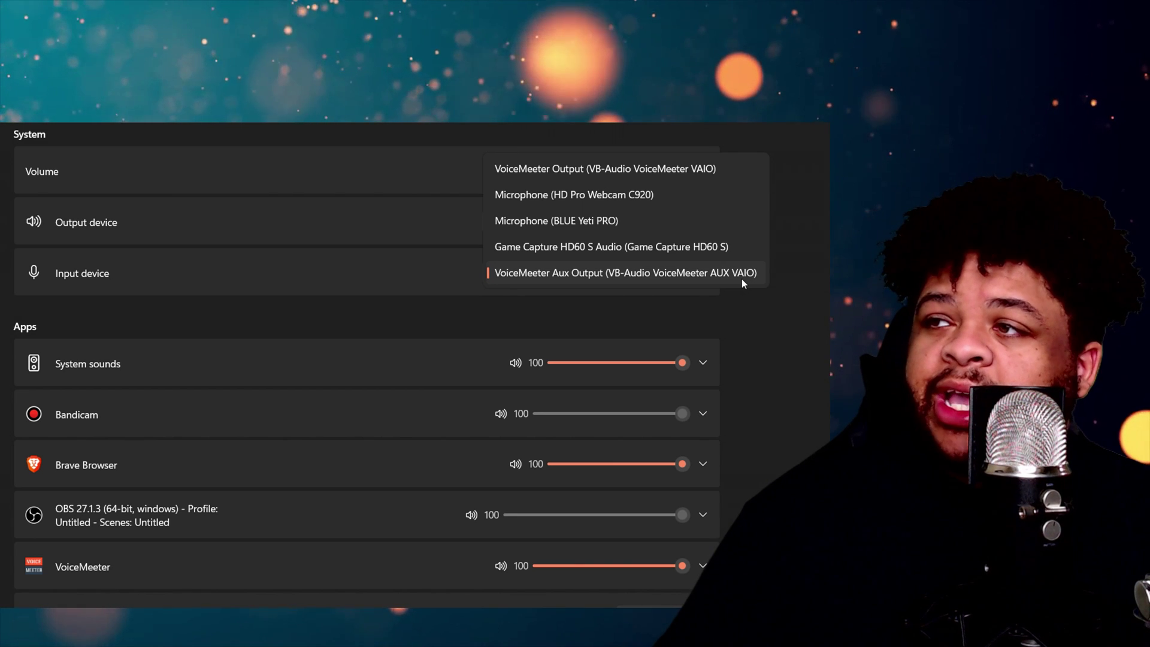
pyautogui.click(335, 268)
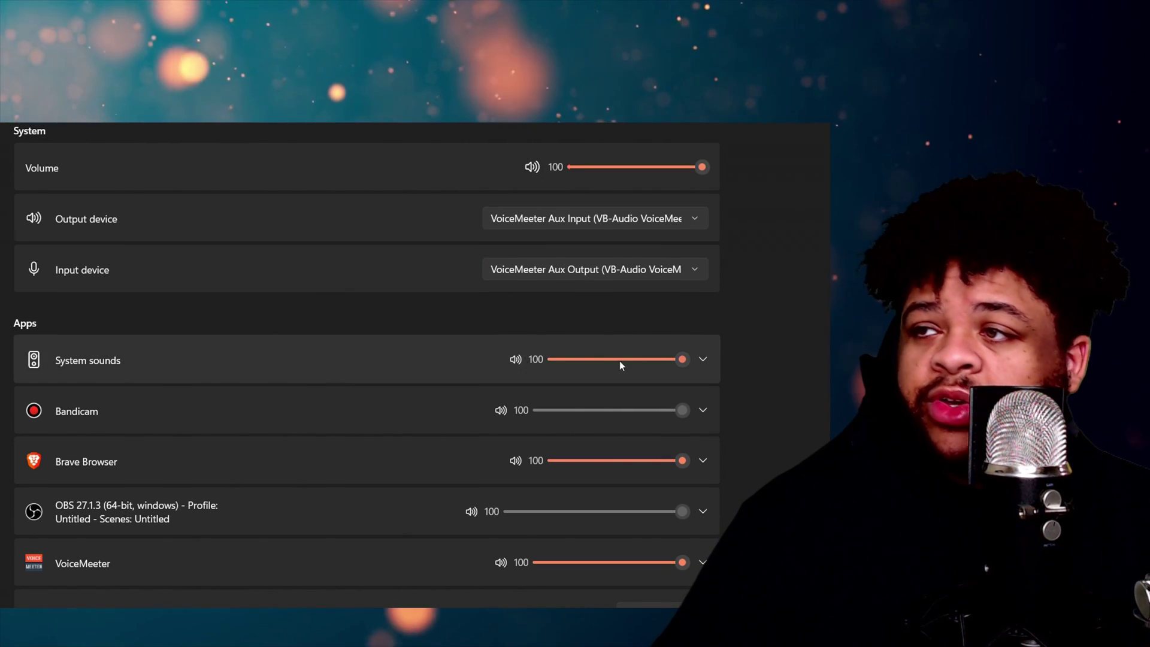
# Expand Bandicam's audio settings and review its available output devices without choosing one
pyautogui.click(703, 412)
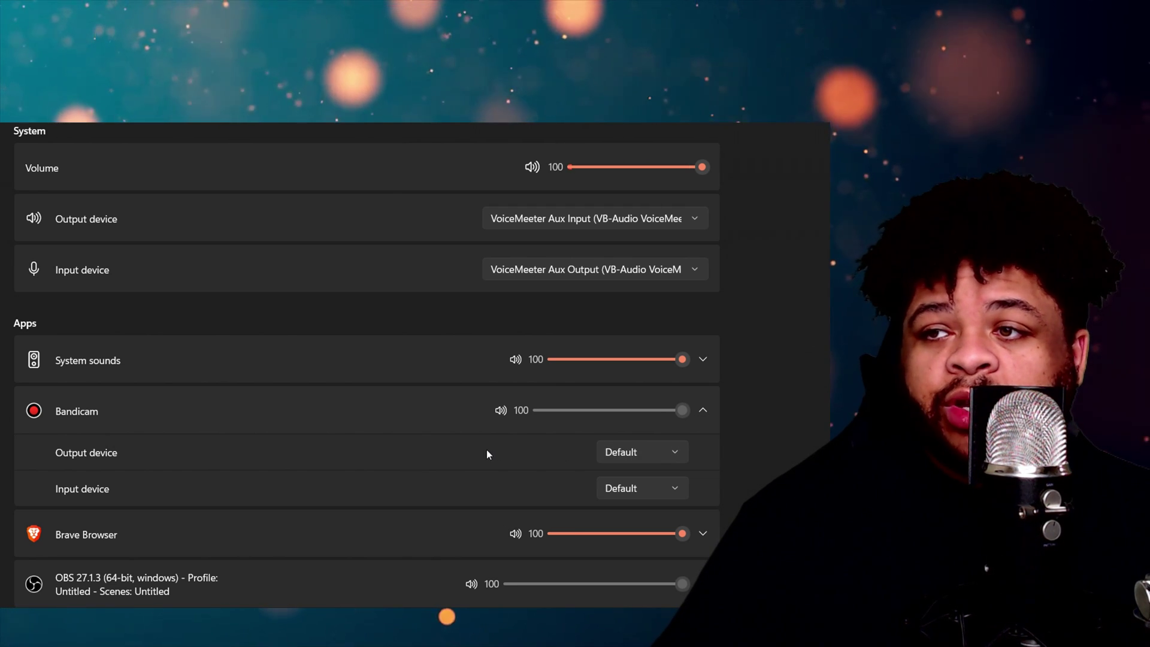
pyautogui.click(647, 454)
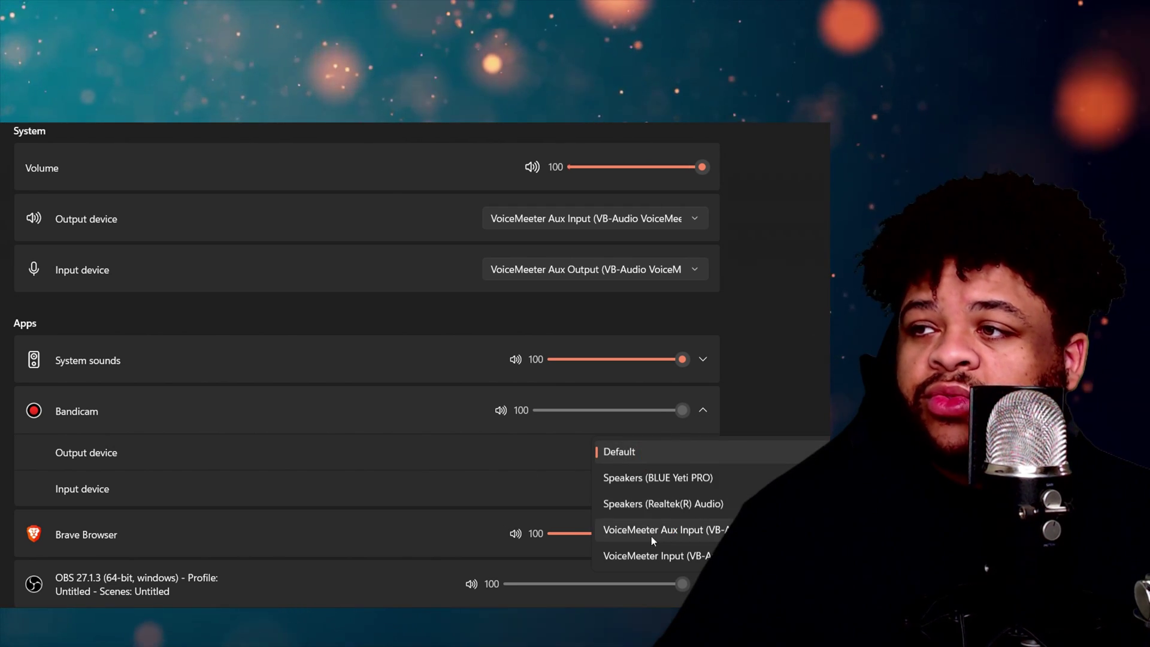
pyautogui.click(415, 469)
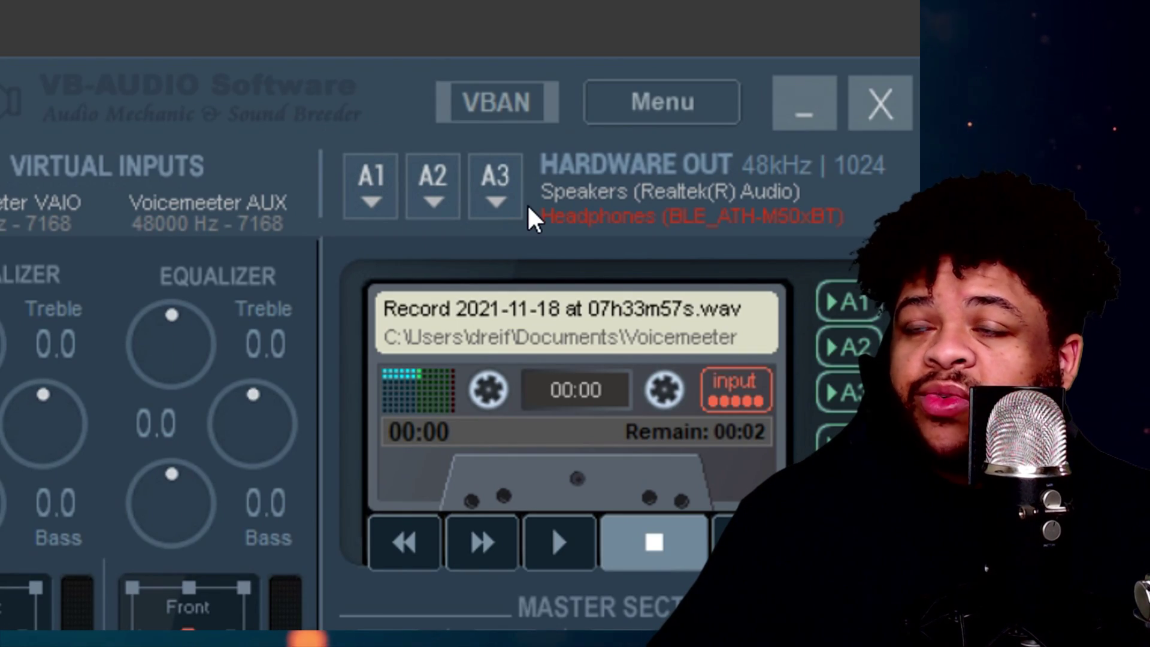
# Review the device choices for hardware outputs A1, A2 and A3 in VoiceMeeter Banana, leaving each selection as it is
pyautogui.click(369, 204)
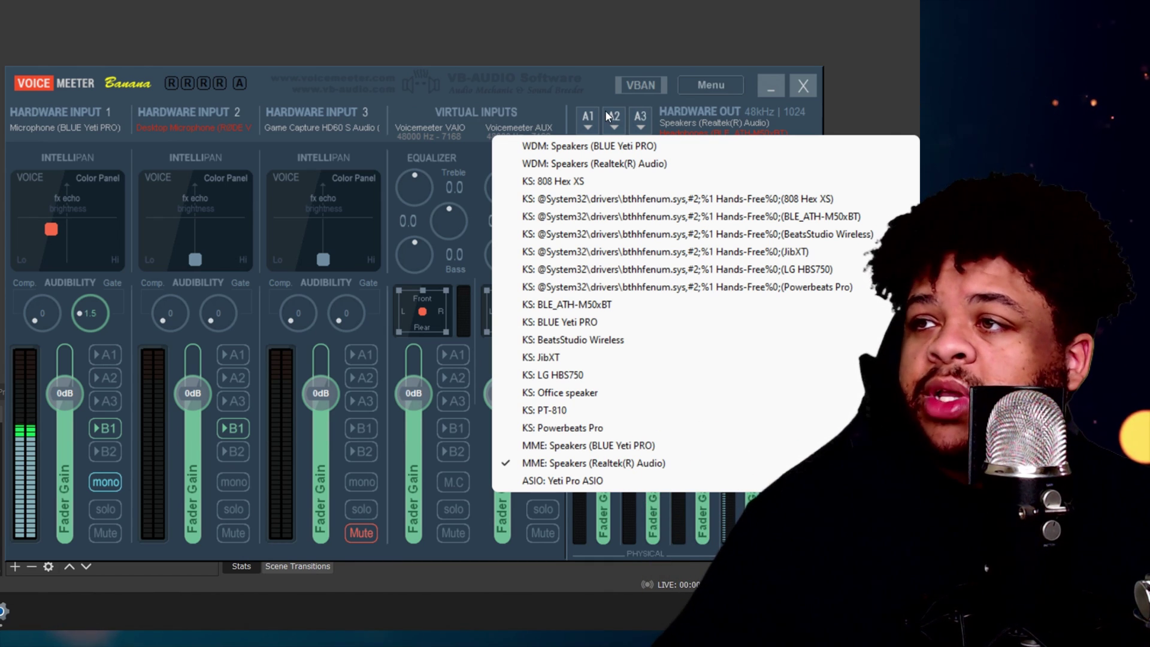
pyautogui.click(584, 94)
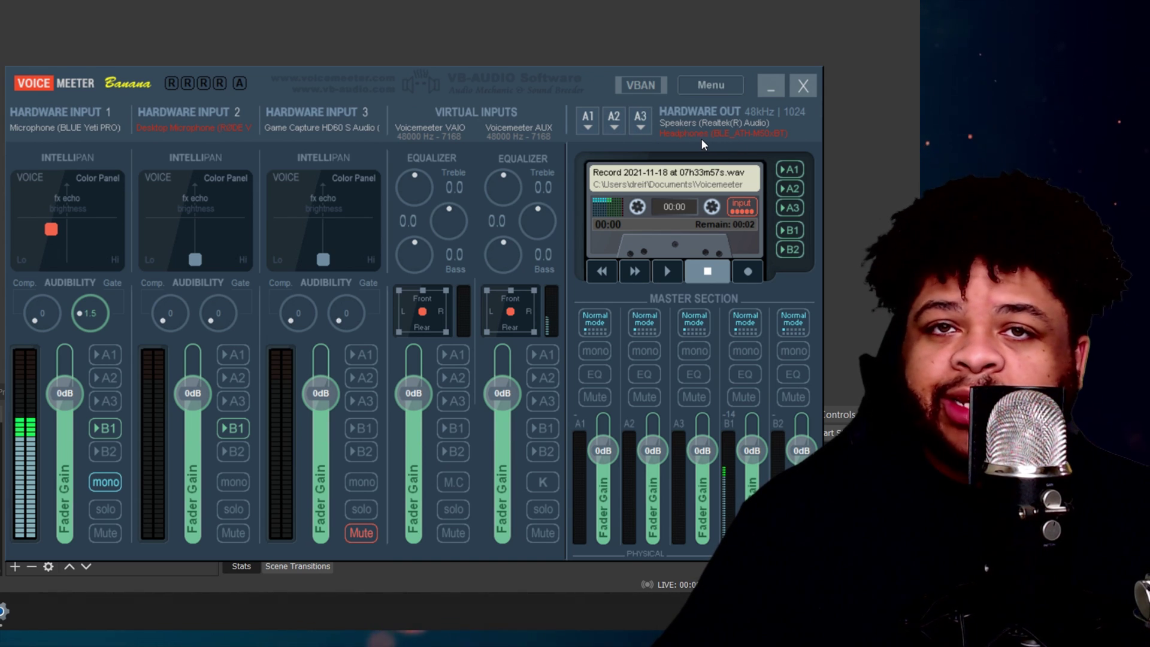
pyautogui.click(613, 128)
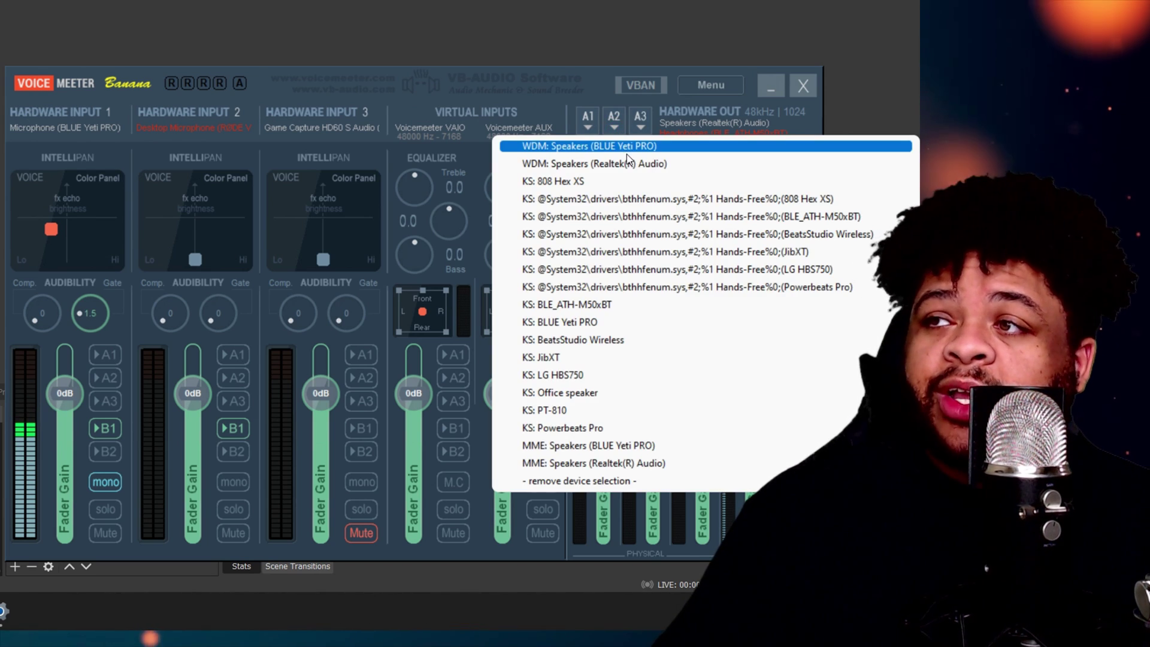
pyautogui.click(569, 98)
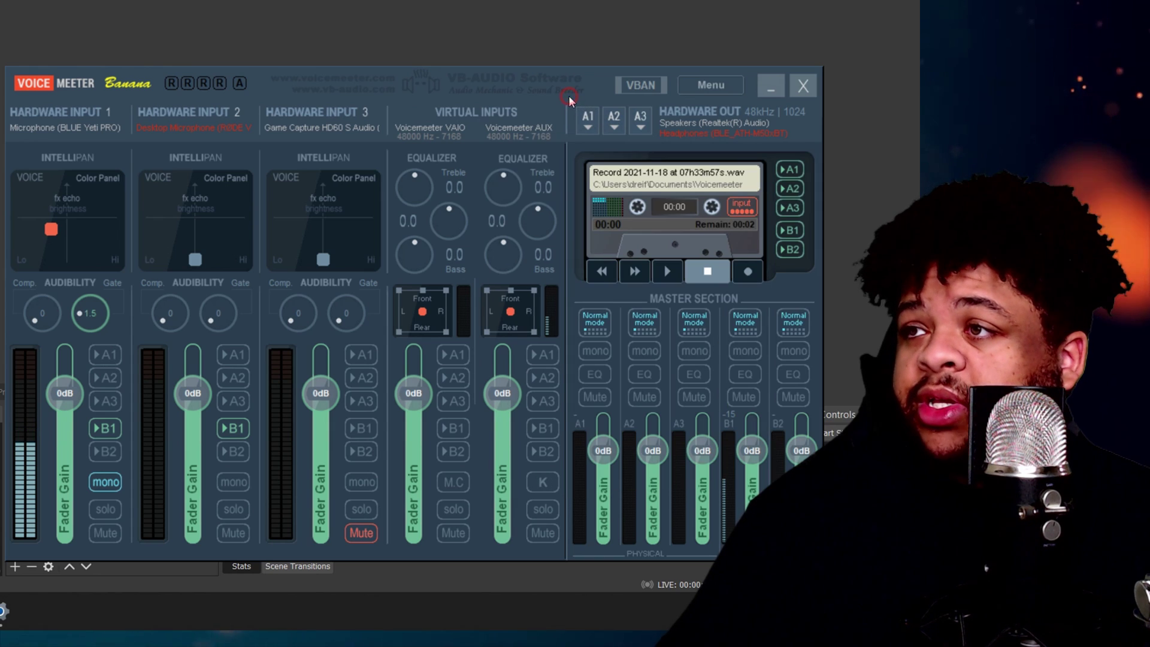
pyautogui.click(641, 123)
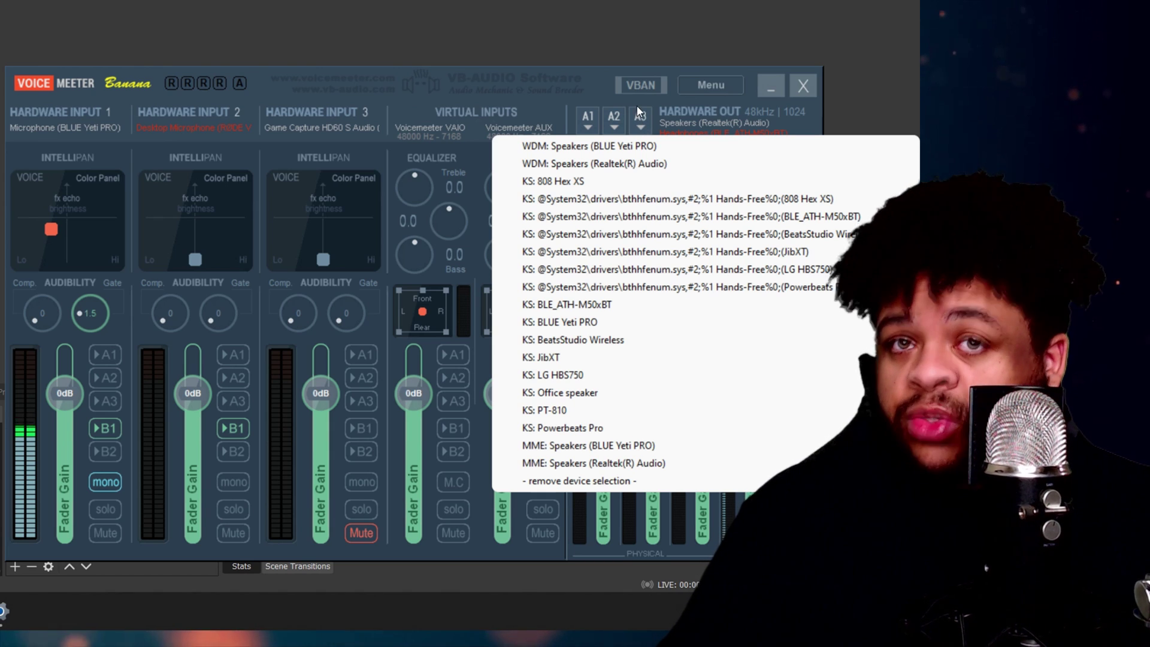
pyautogui.click(541, 82)
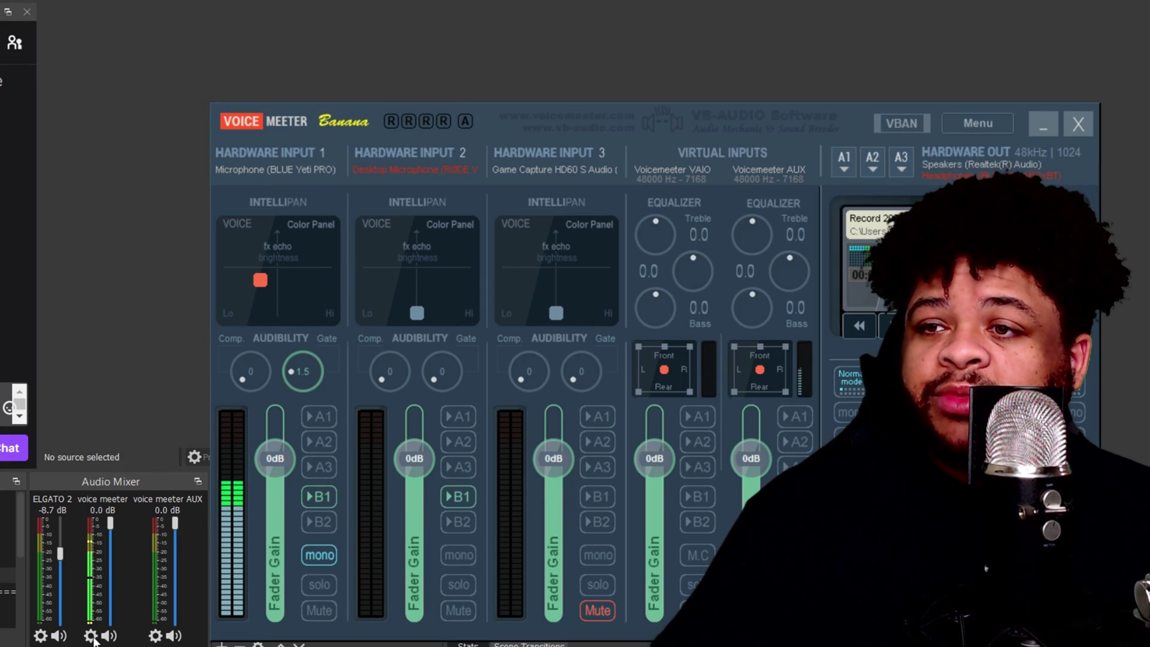
# Check which device the 'voice meeter' audio source uses in its OBS properties, and close them without changes
pyautogui.click(91, 636)
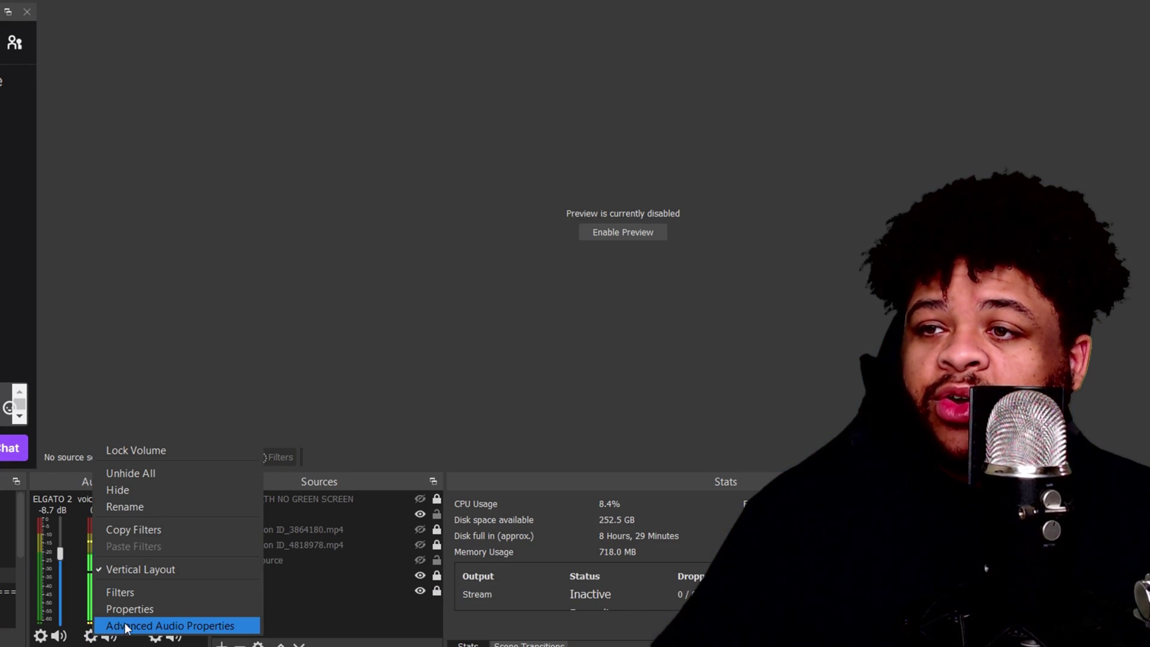
pyautogui.click(146, 608)
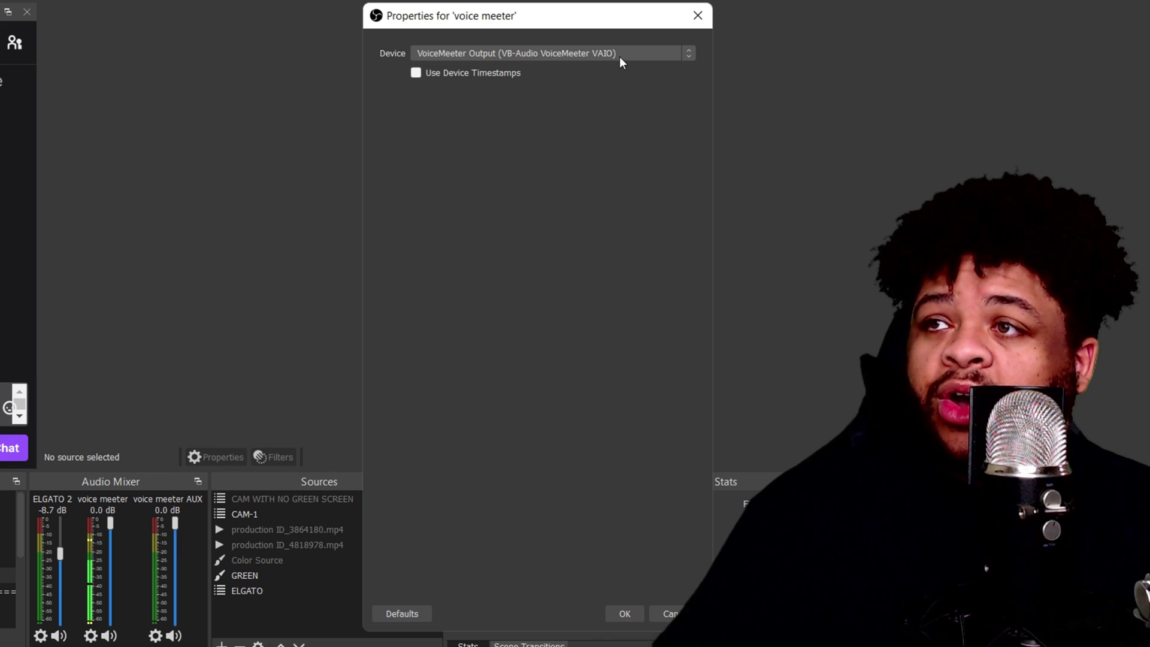
pyautogui.click(698, 16)
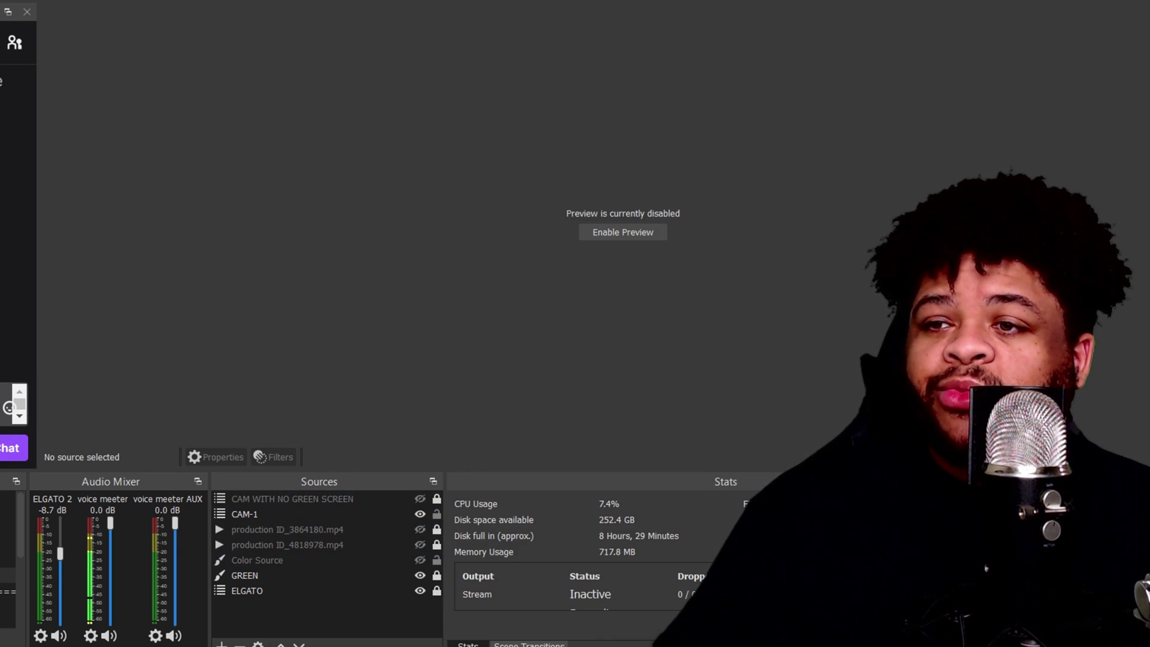
# Route the Voicemeeter AUX input to B2 in VoiceMeeter Banana and check the YouTube video in Brave as the test sound
pyautogui.click(70, 590)
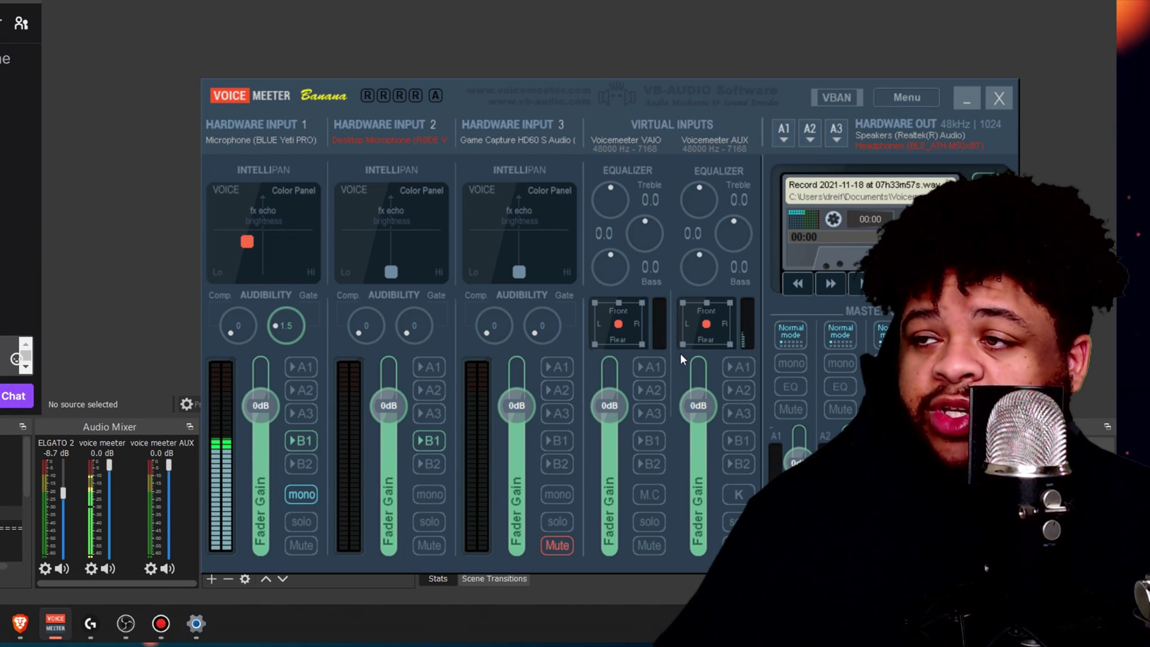
pyautogui.click(737, 465)
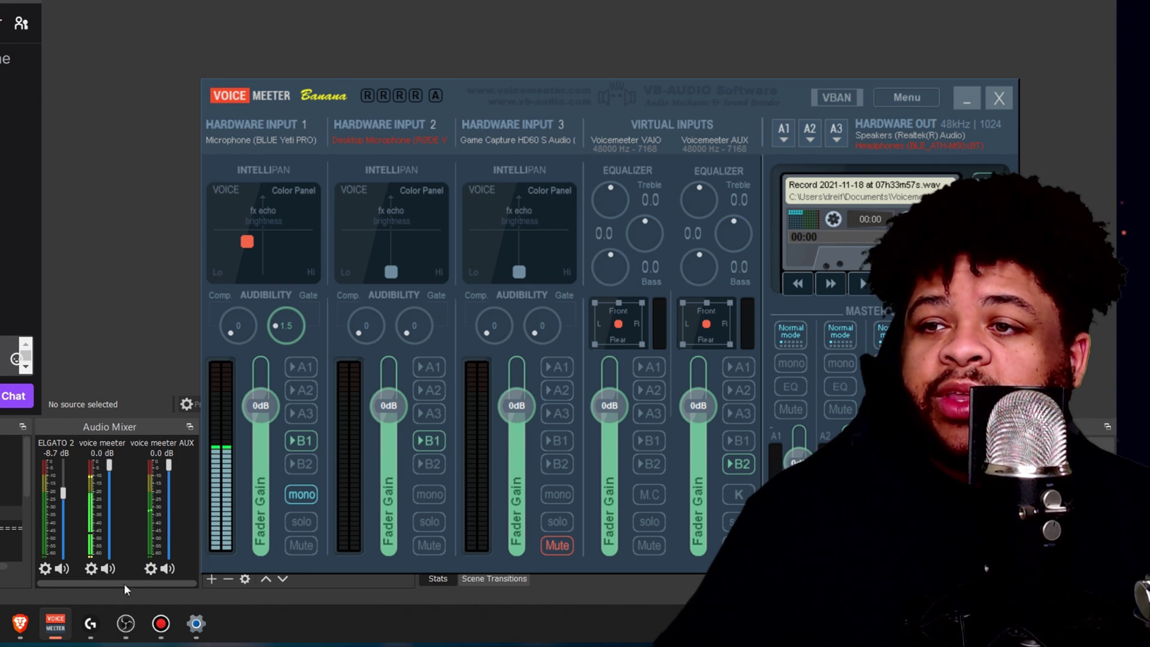
pyautogui.click(21, 632)
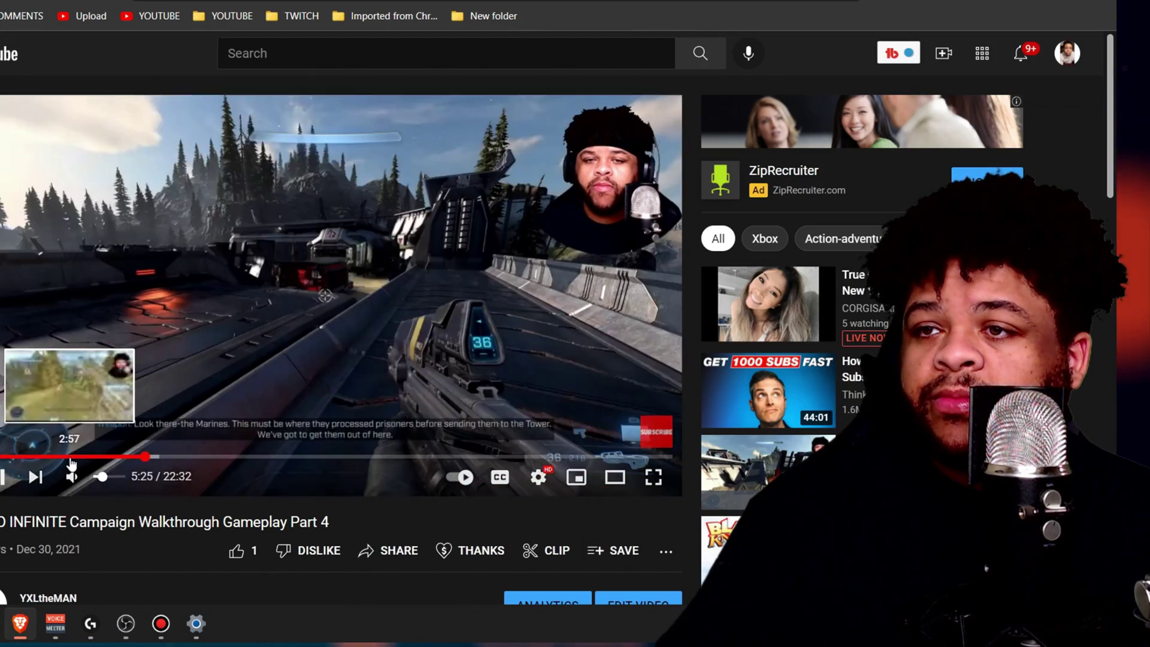
pyautogui.hotkey('alt', 'Tab')
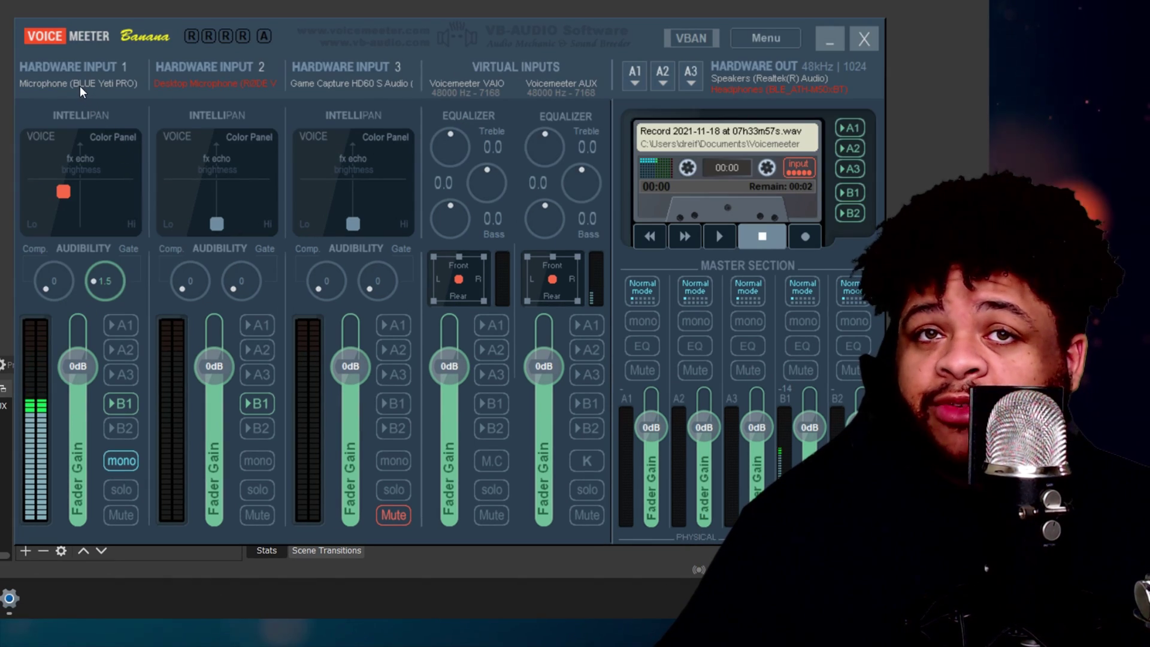
# Review the available microphone and capture devices for Hardware Input 1 and Hardware Input 2 without selecting a different one
pyautogui.click(78, 83)
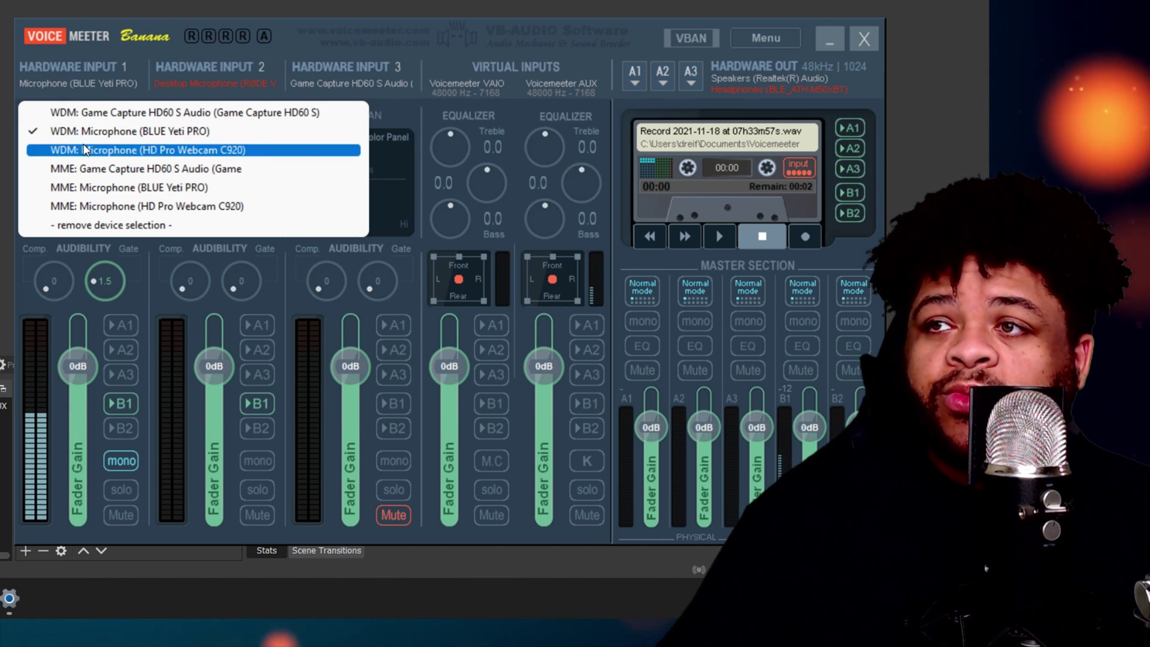
pyautogui.click(78, 83)
pyautogui.click(78, 84)
pyautogui.click(225, 77)
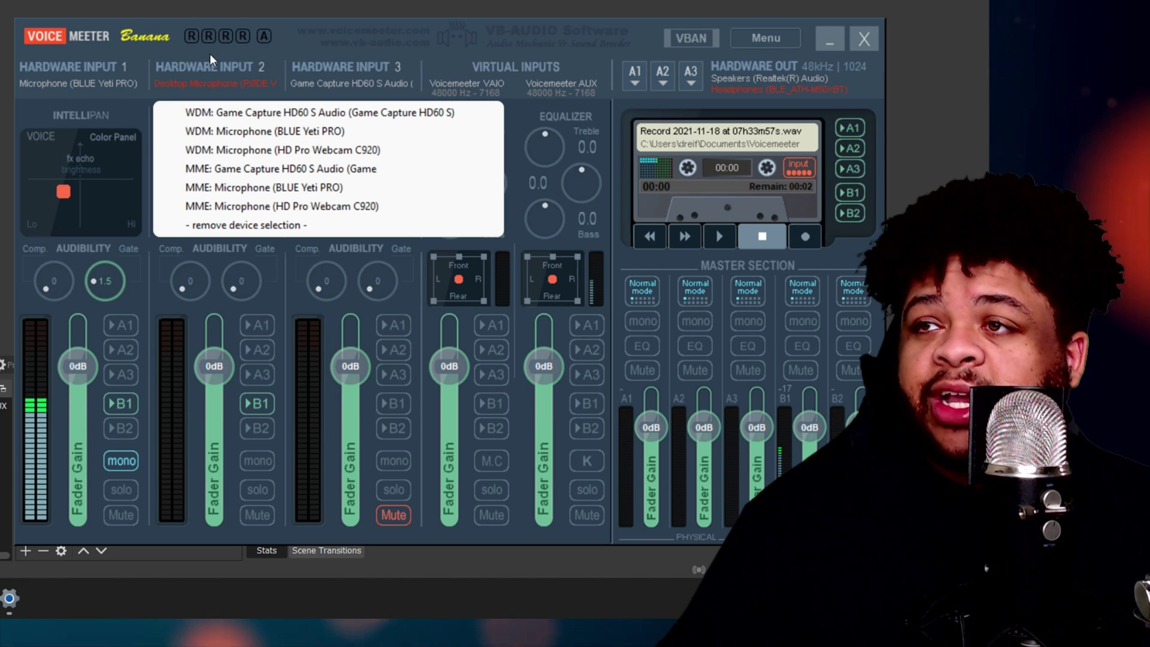
pyautogui.click(316, 31)
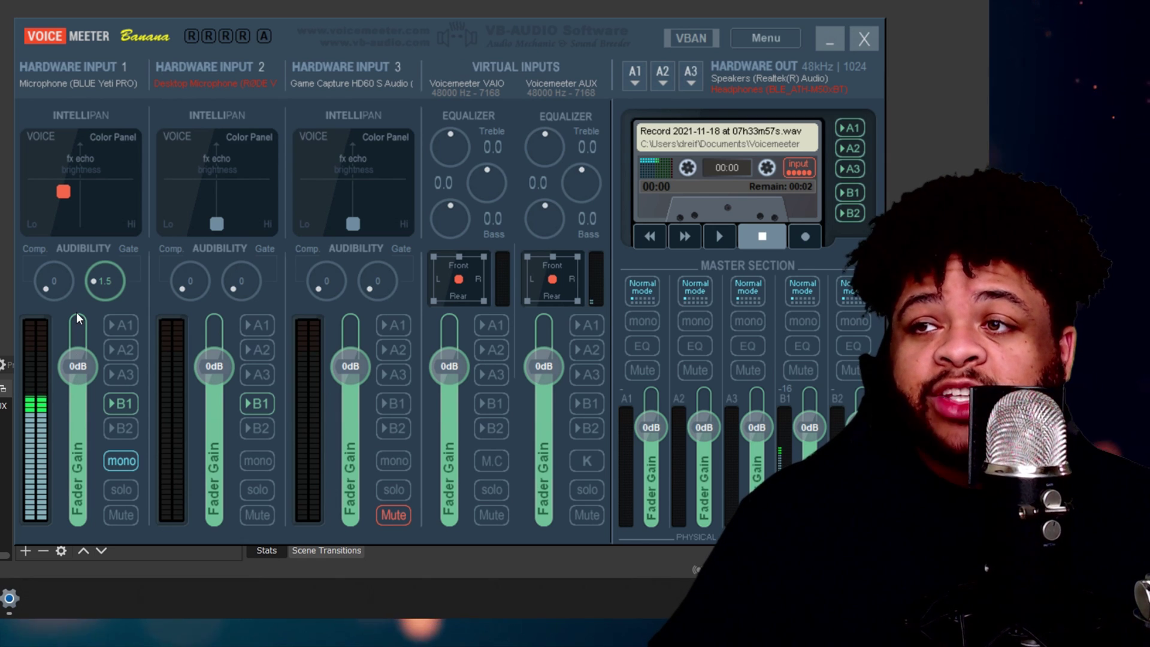
# Raise the fader gain of Hardware Input 2 slightly and reset it to 0 dB
pyautogui.moveTo(214, 366)
pyautogui.mouseDown()
pyautogui.moveTo(207, 337)
pyautogui.moveTo(216, 352)
pyautogui.mouseUp()
pyautogui.doubleClick(215, 352)
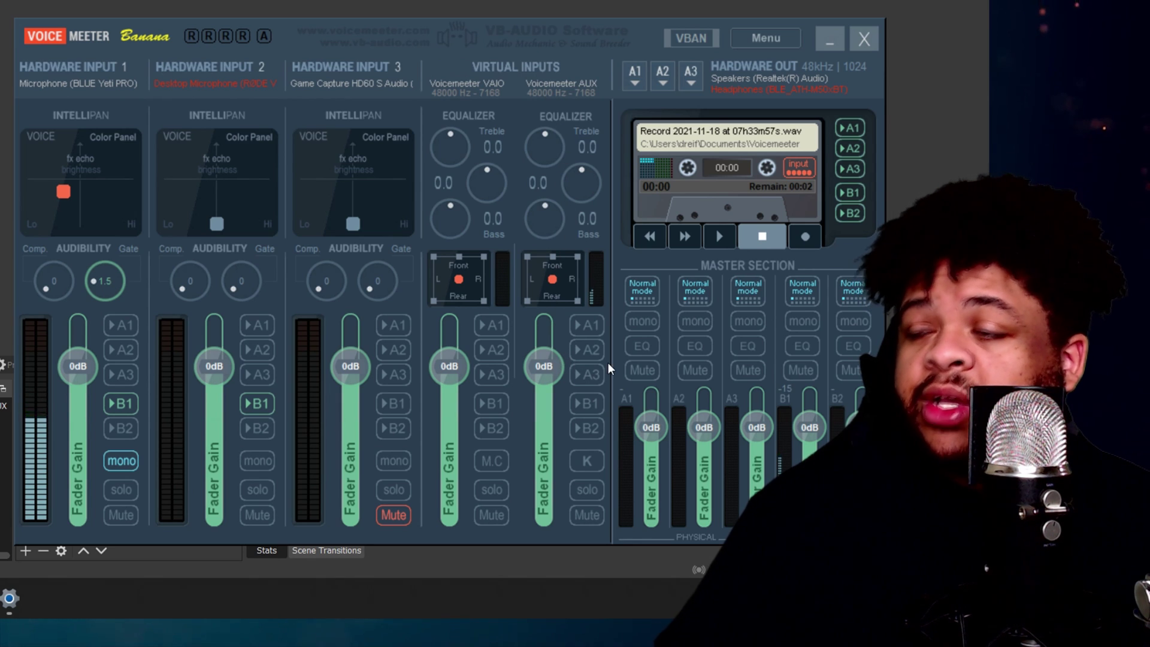
# Switch the Voicemeeter AUX input's B2 routing on and off again
pyautogui.click(587, 404)
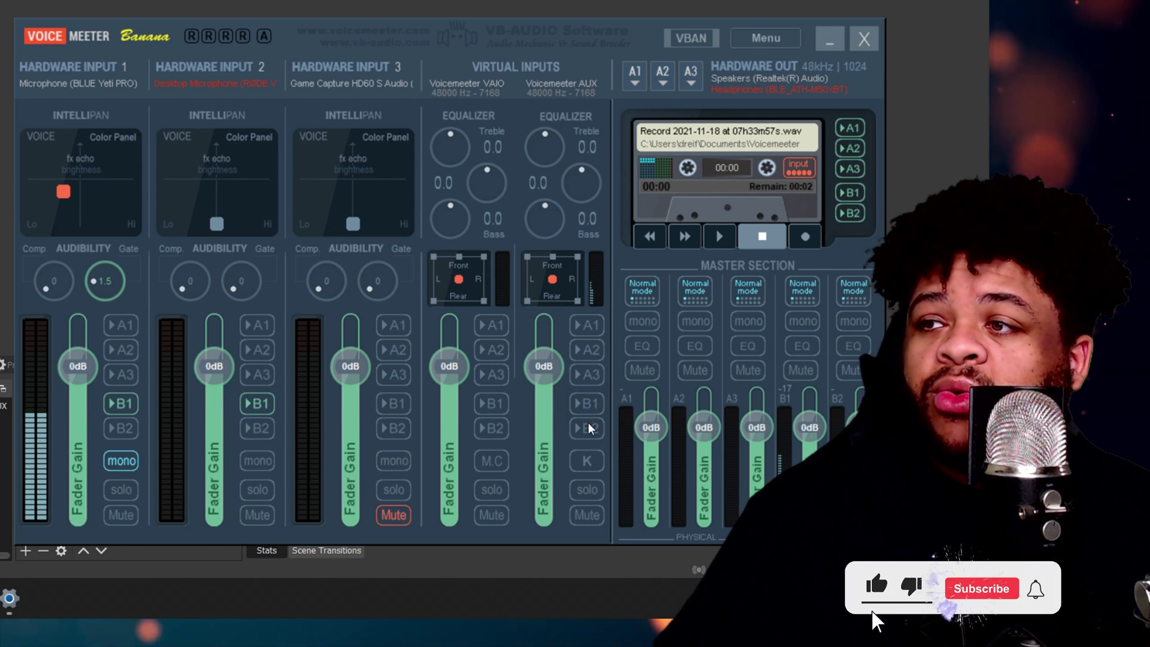
pyautogui.click(593, 426)
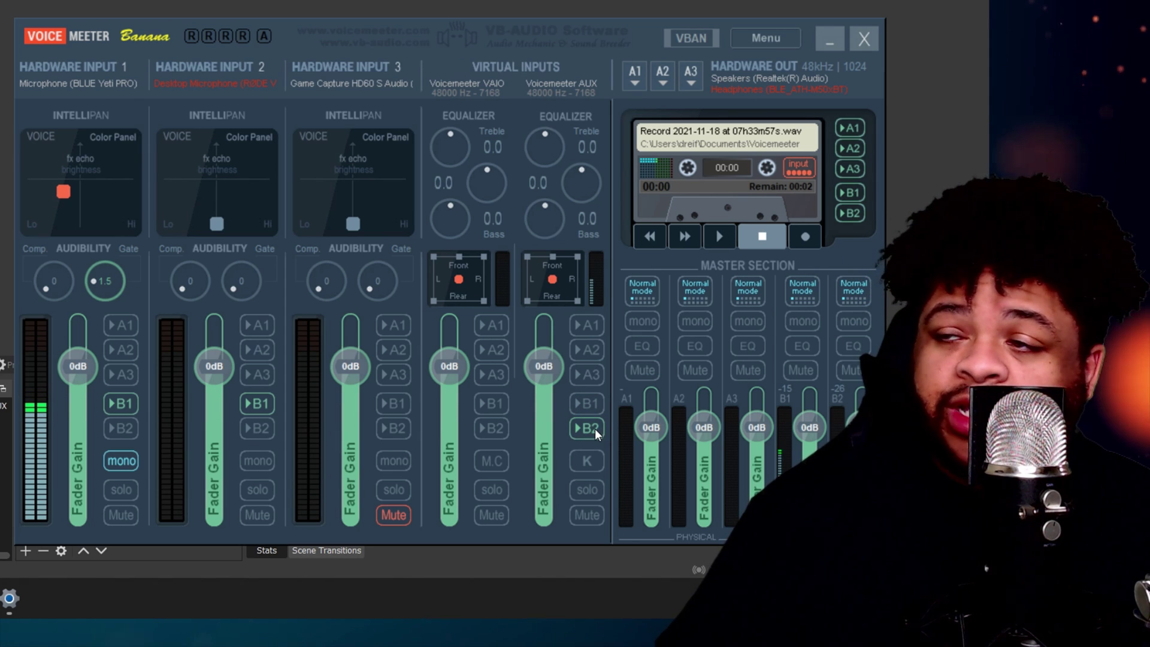
pyautogui.click(595, 428)
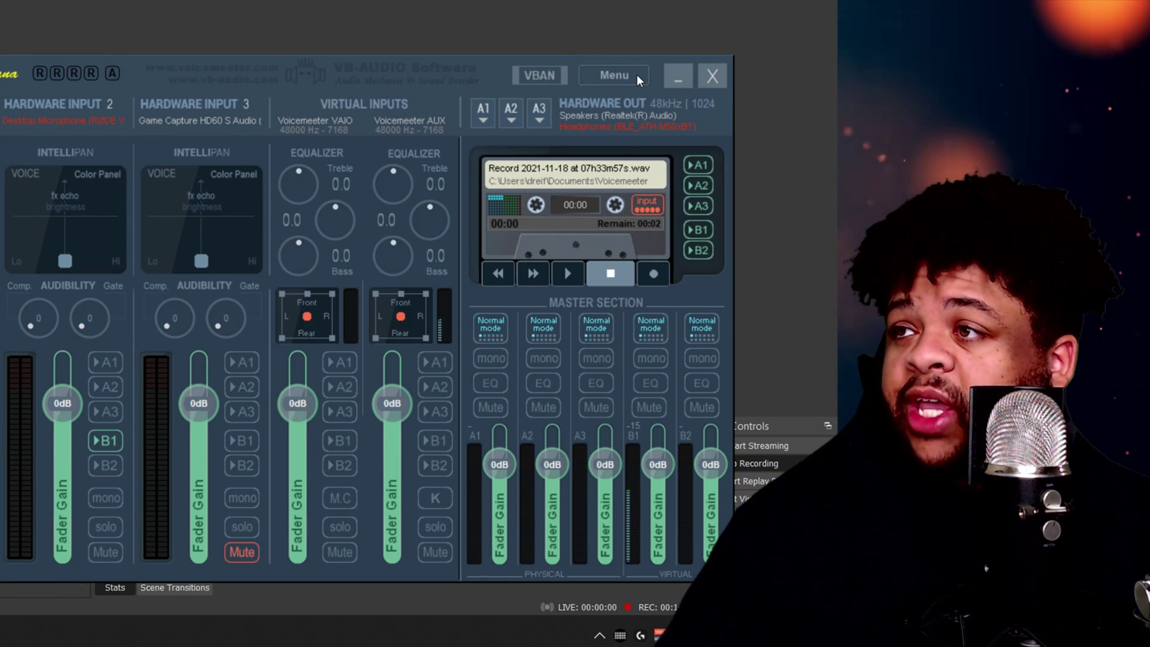
# Restart the VoiceMeeter audio engine
pyautogui.click(637, 75)
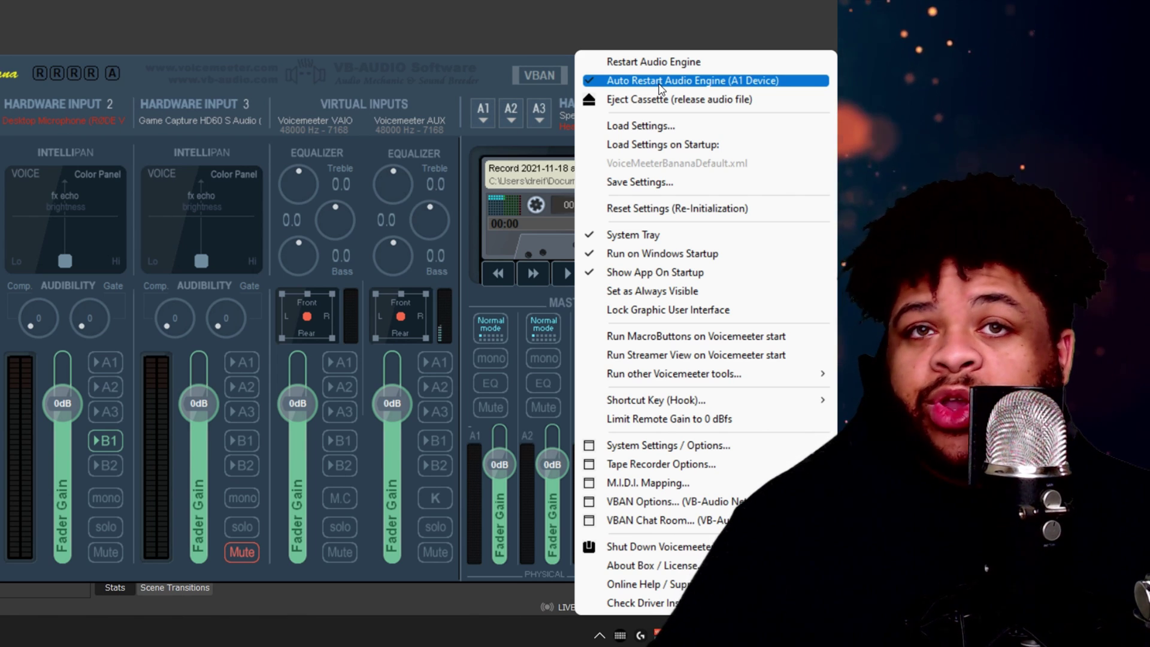
pyautogui.click(340, 78)
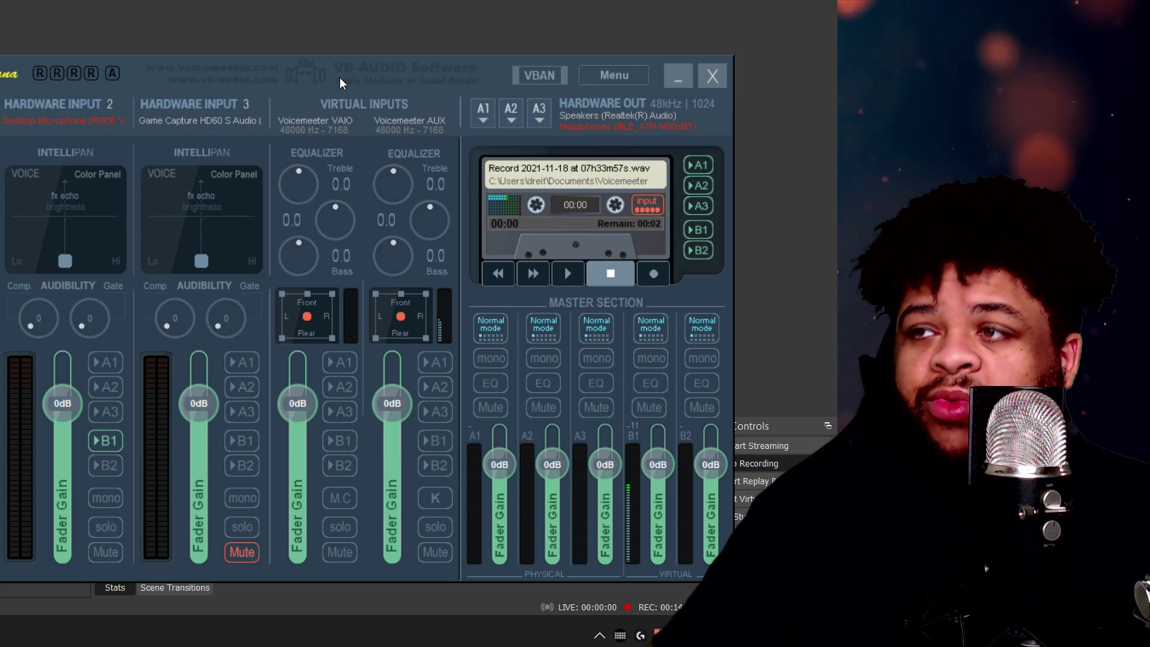
pyautogui.click(622, 78)
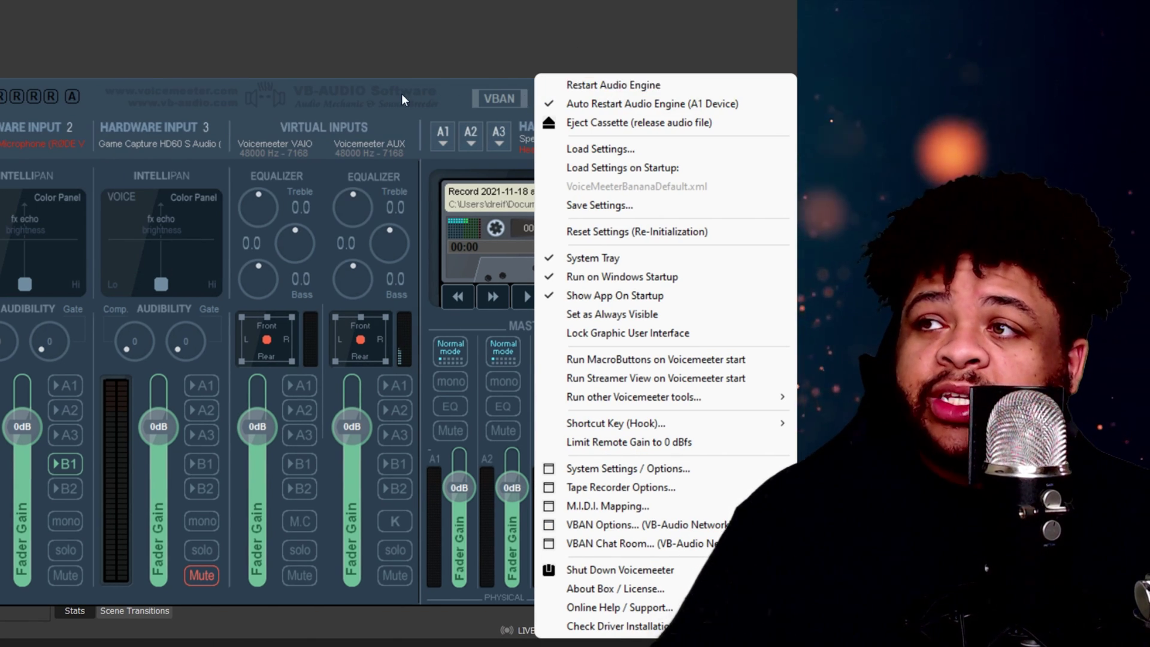
pyautogui.click(611, 88)
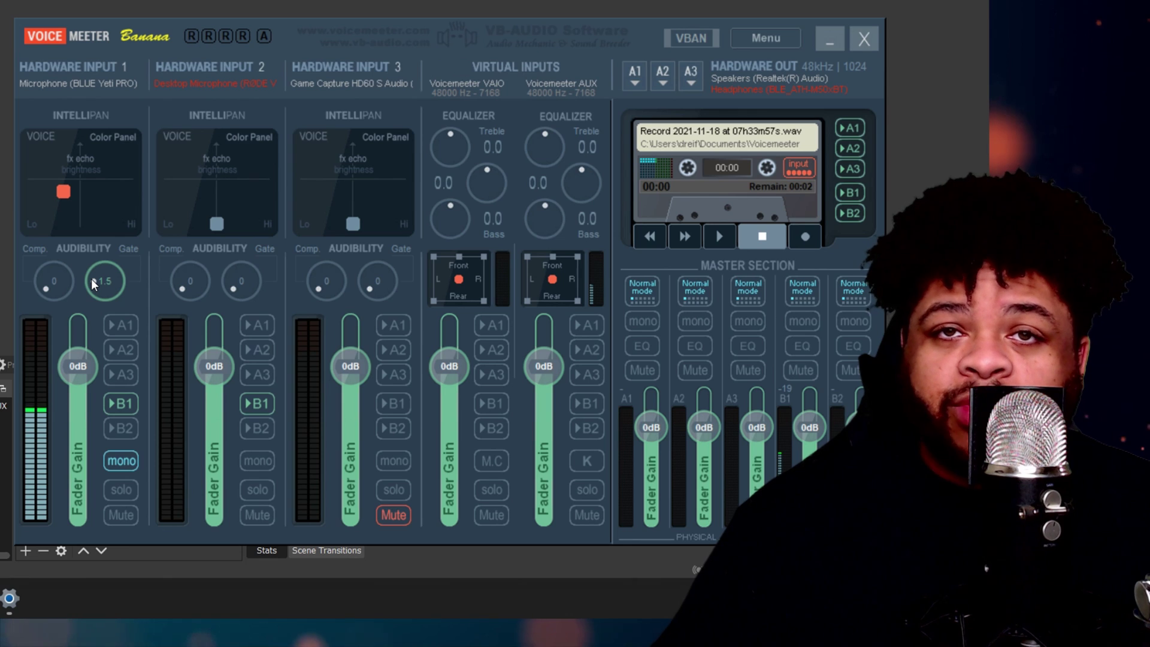
# Lower the gate of Hardware Input 1 to 0 and set it back to 1.5
pyautogui.moveTo(91, 278); pyautogui.dragTo(100, 302)
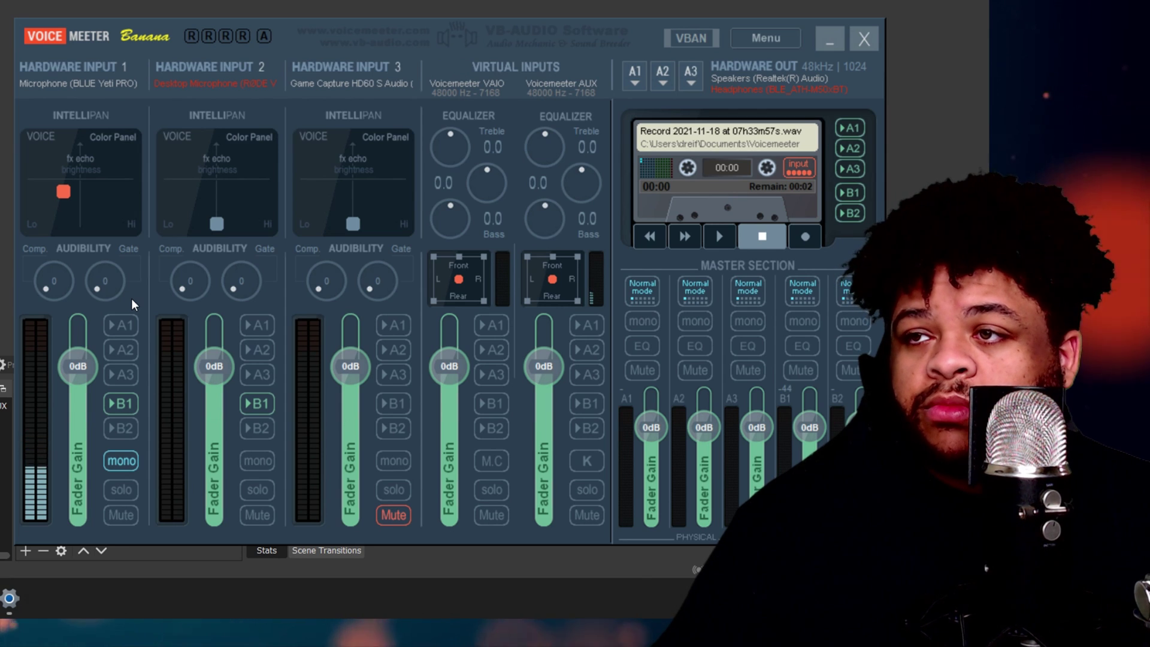
pyautogui.moveTo(96, 290); pyautogui.dragTo(95, 289)
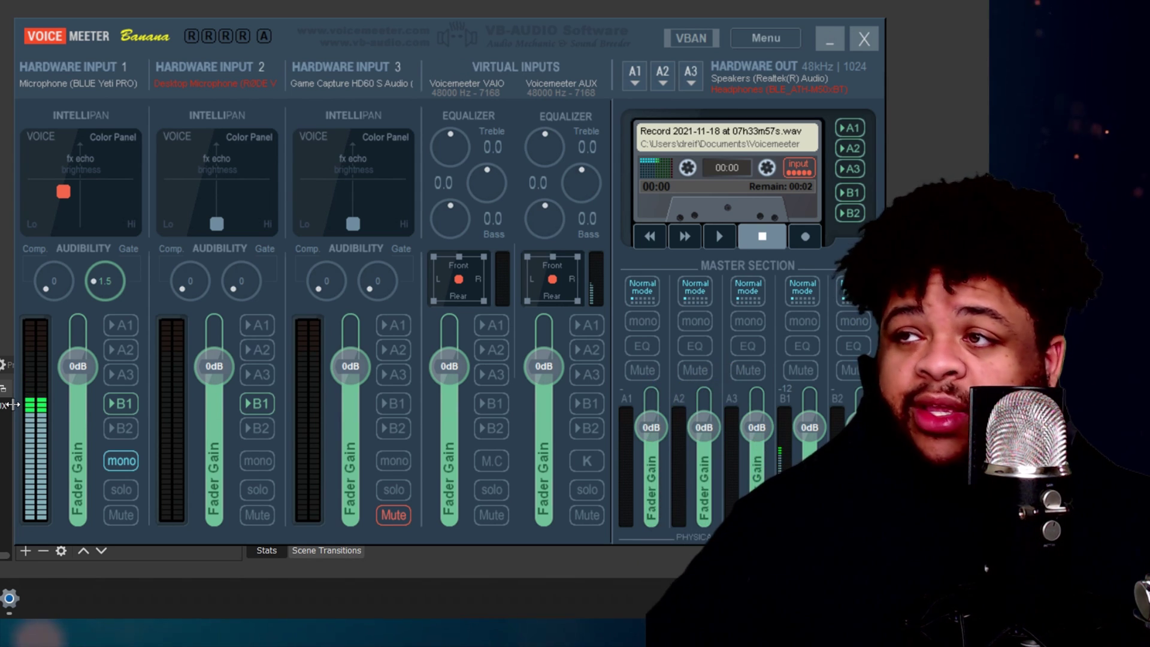
pyautogui.click(783, 38)
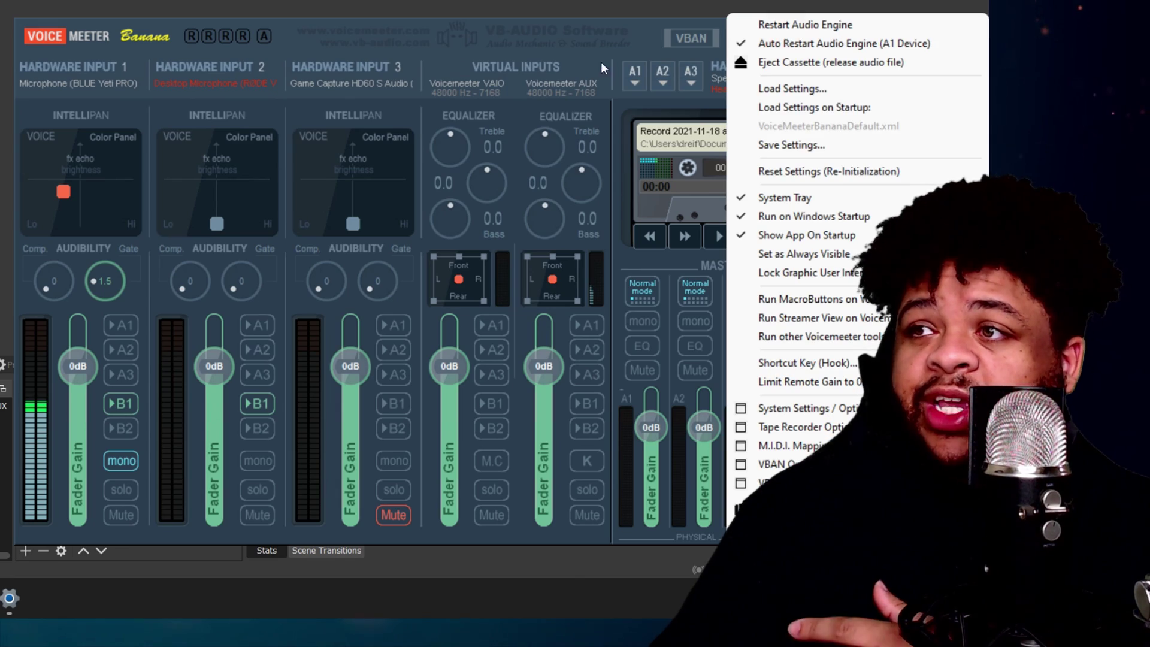
pyautogui.click(504, 46)
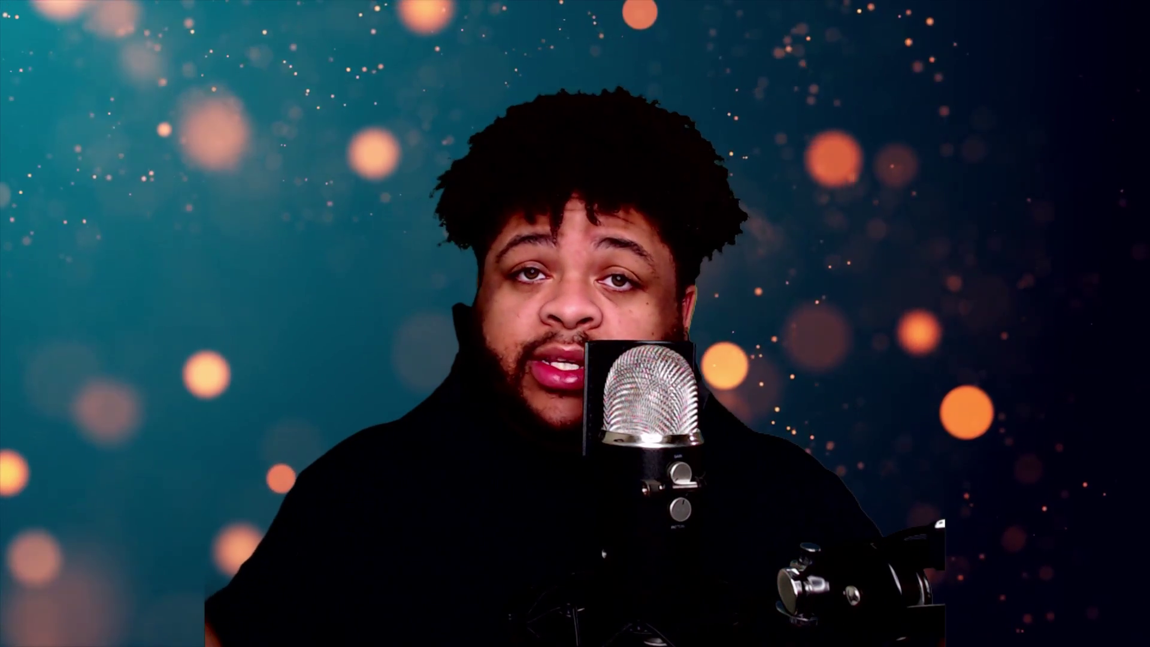